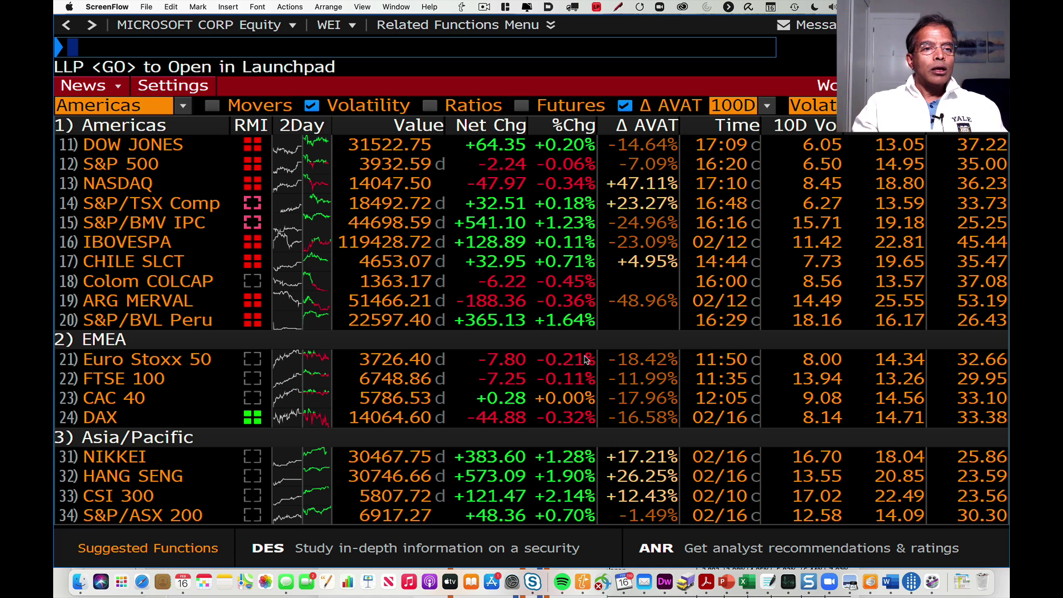
# - Run WEI to display the World Equity Indices overview for Americas, EMEA and Asia/Pacific
pyautogui.click(107, 47)
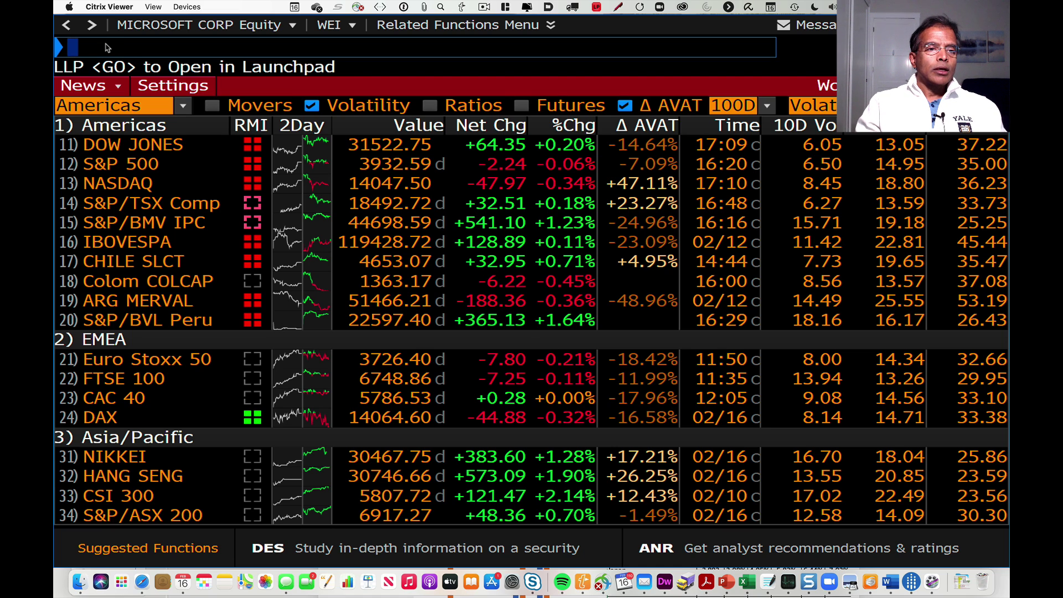
pyautogui.write('WEI')
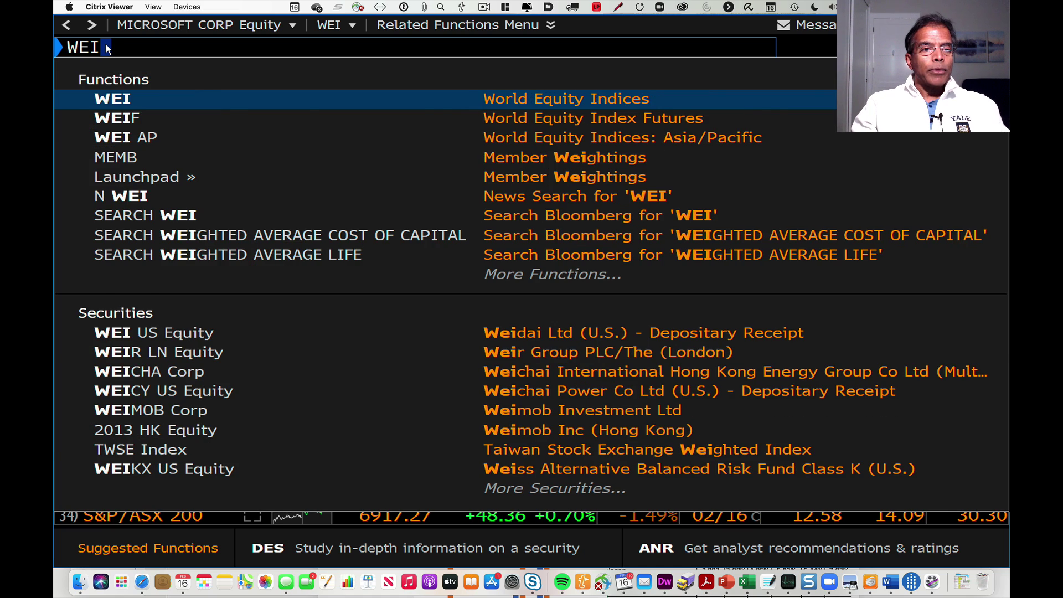
pyautogui.press('Return')
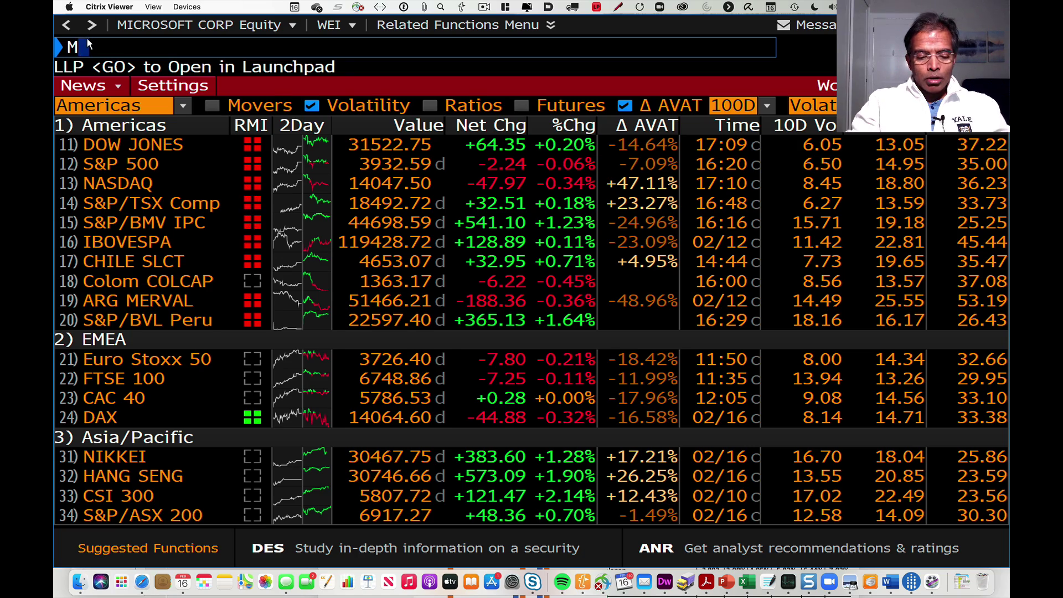
# - Load MSFT US Equity by searching MICROSOFT, bringing up its Analyze Equity function menu
pyautogui.write('MICROSOFT')
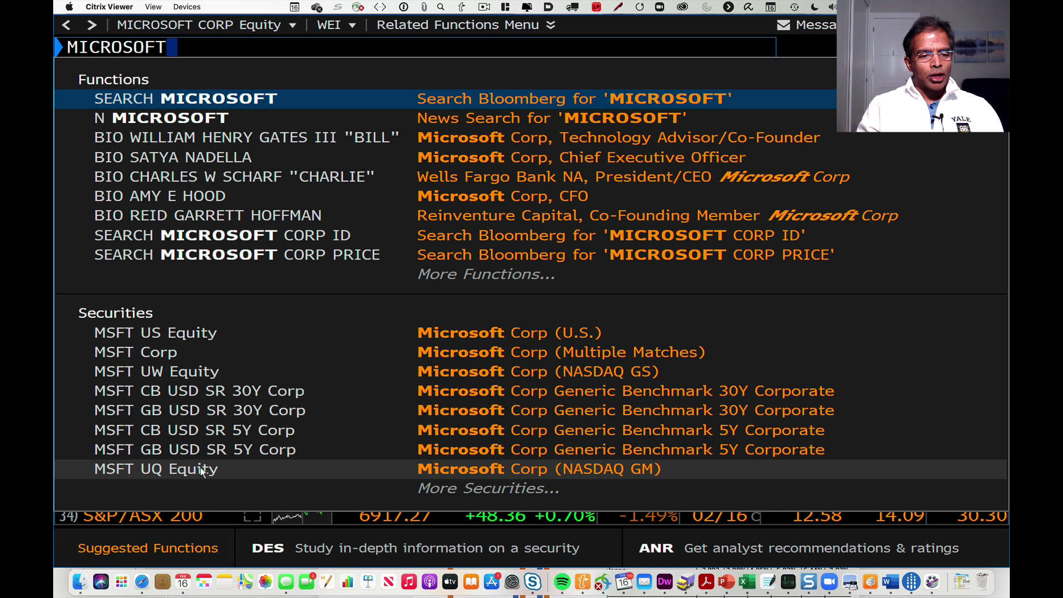
pyautogui.click(151, 333)
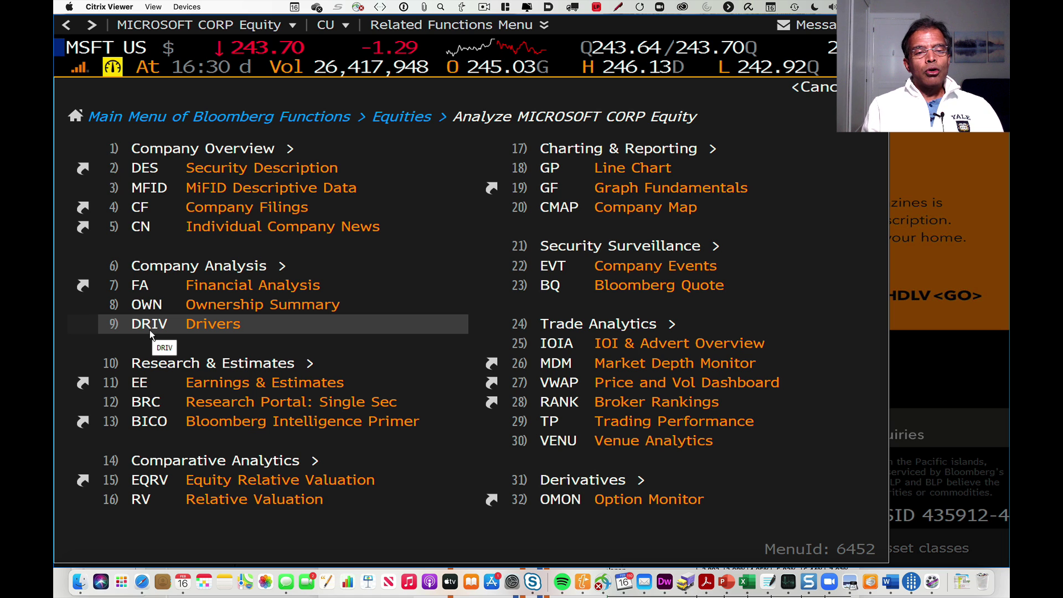
# - Display Microsoft's OWN Ownership Summary, then enter HDS in the command line
pyautogui.click(243, 308)
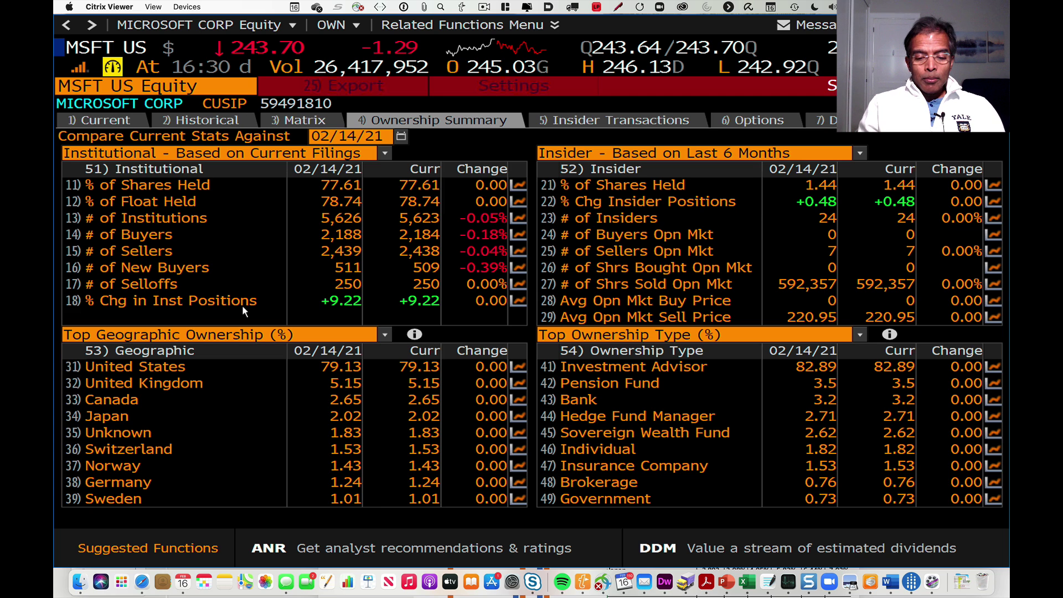
pyautogui.write('HDS')
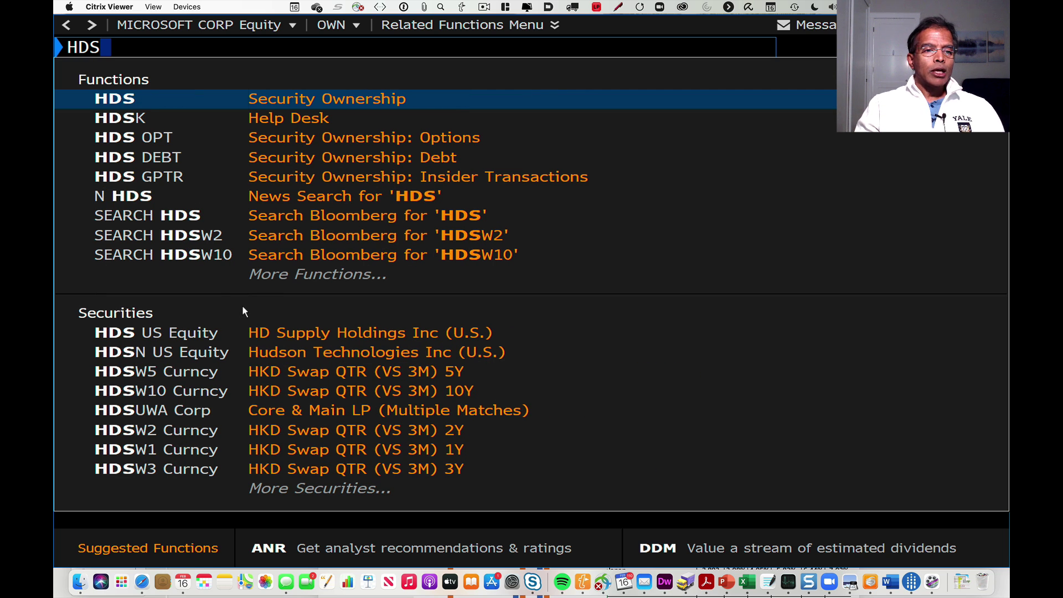
# - Run HDS to list Microsoft's holders, led by Vanguard, BlackRock and Capital Group
pyautogui.press('Return')
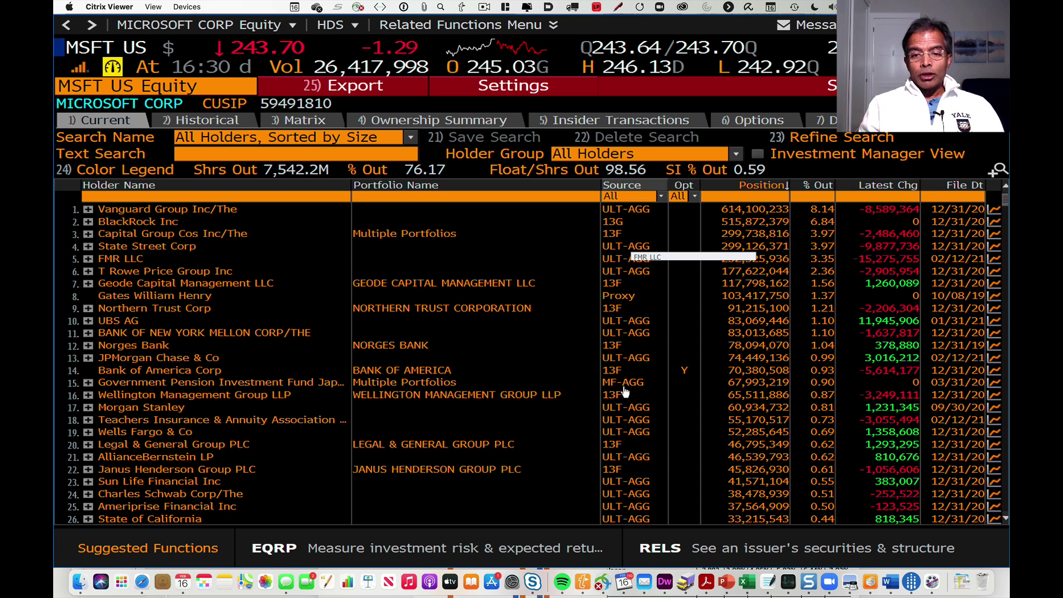
pyautogui.moveTo(638, 474)
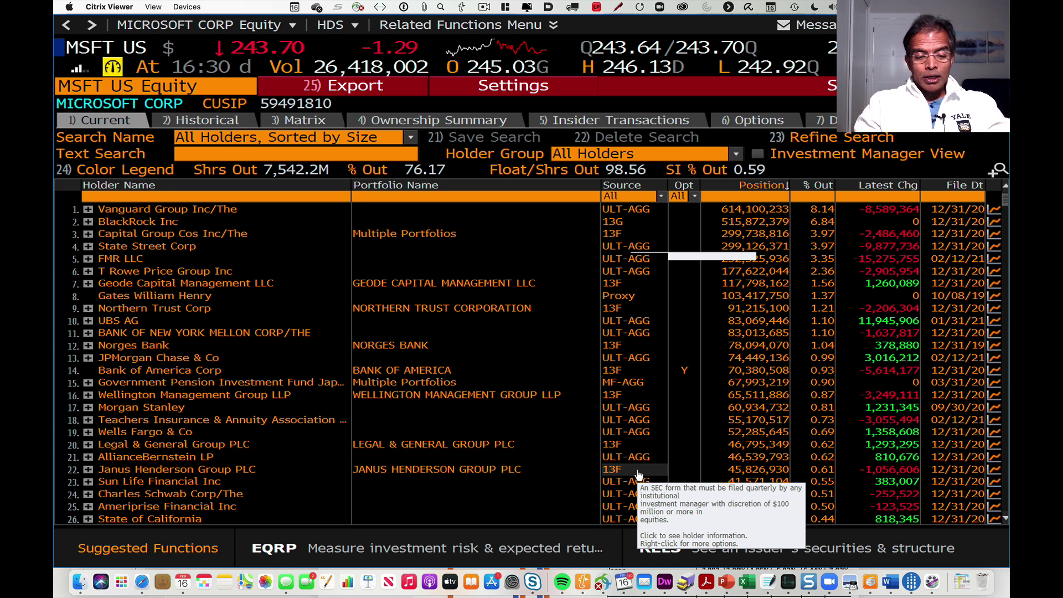
# - Run BETA for Microsoft against the S&P 500: raw beta 0.830, adjusted 0.887
pyautogui.write('BETA')
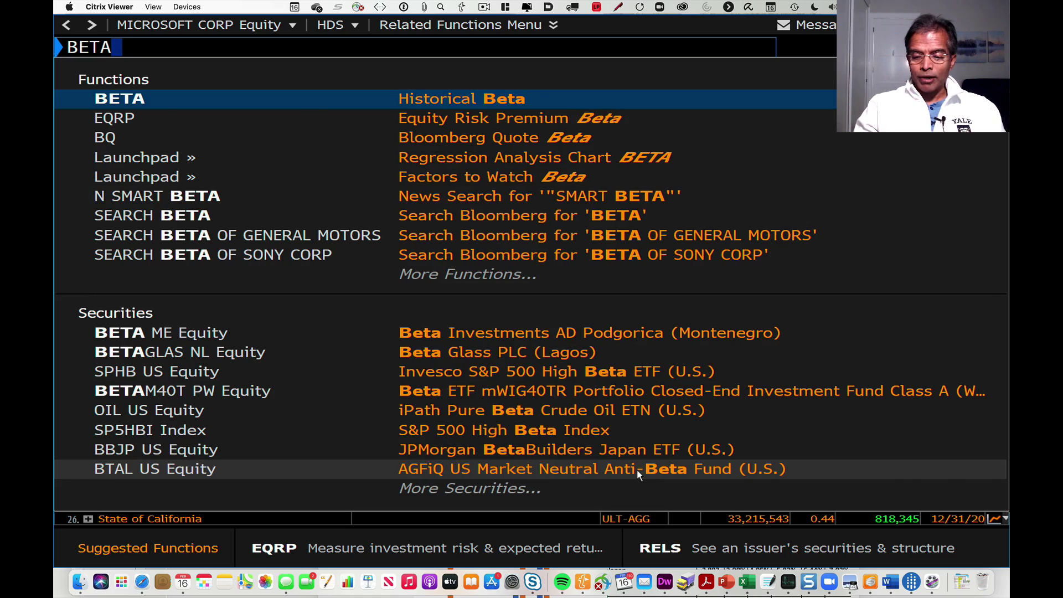
pyautogui.press('Return')
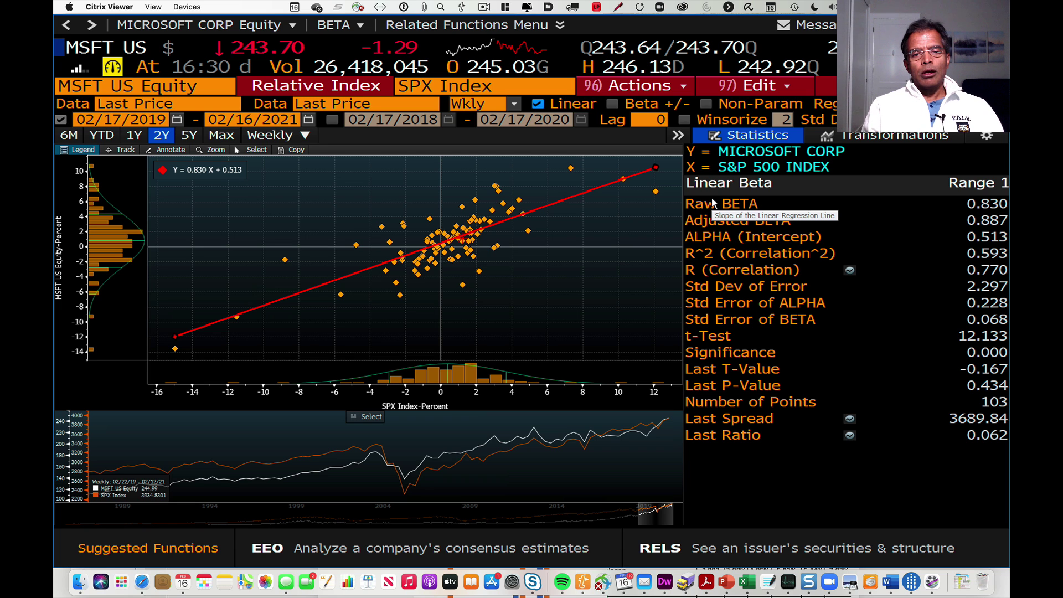
# - Switch Microsoft's beta benchmark to MSCI World (MXWO Index) and show the frequency options
pyautogui.click(503, 84)
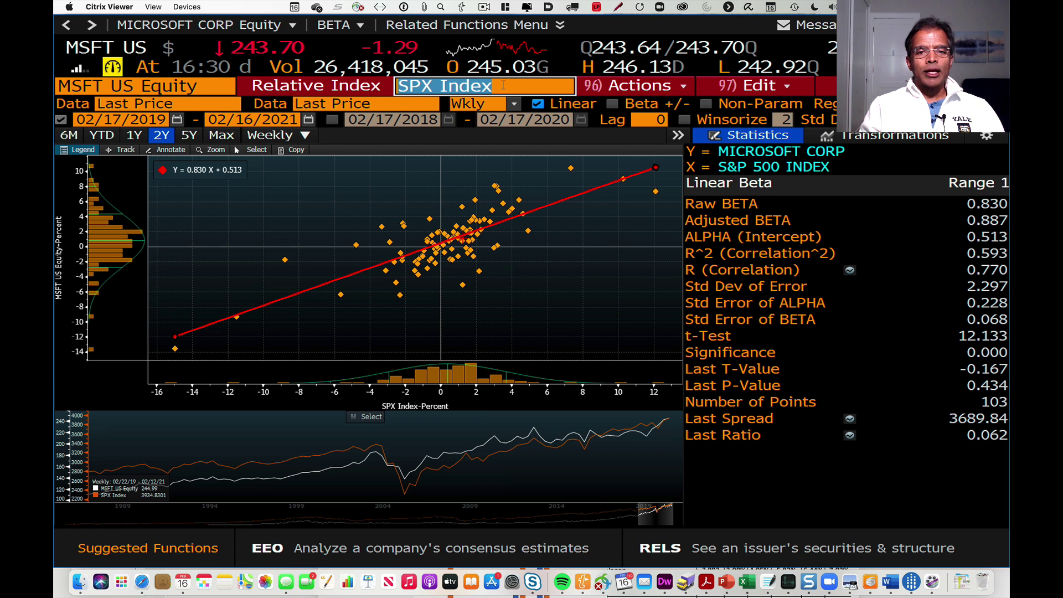
pyautogui.write('M')
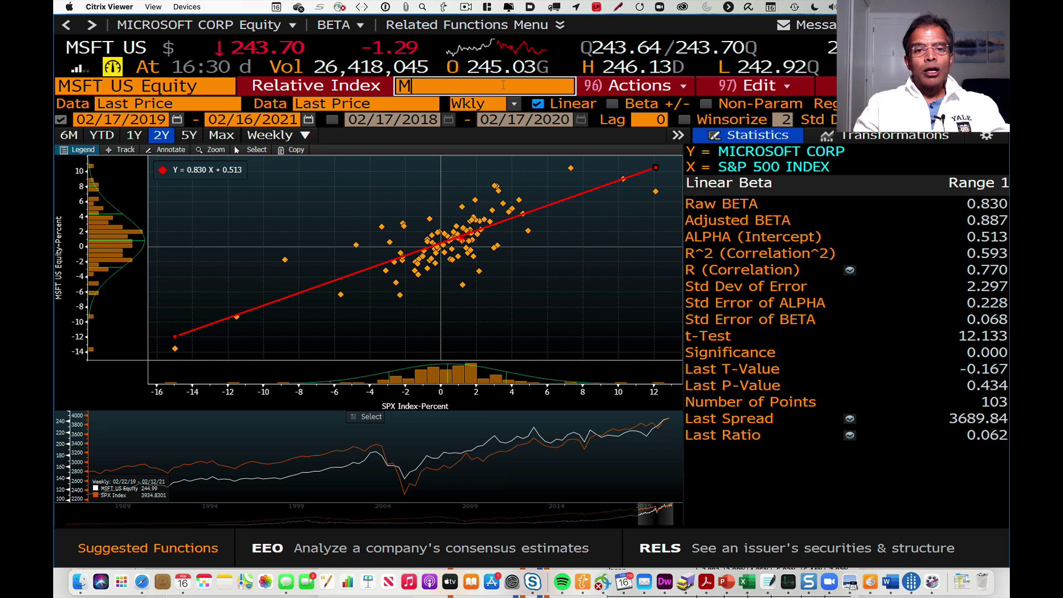
pyautogui.write('SCI')
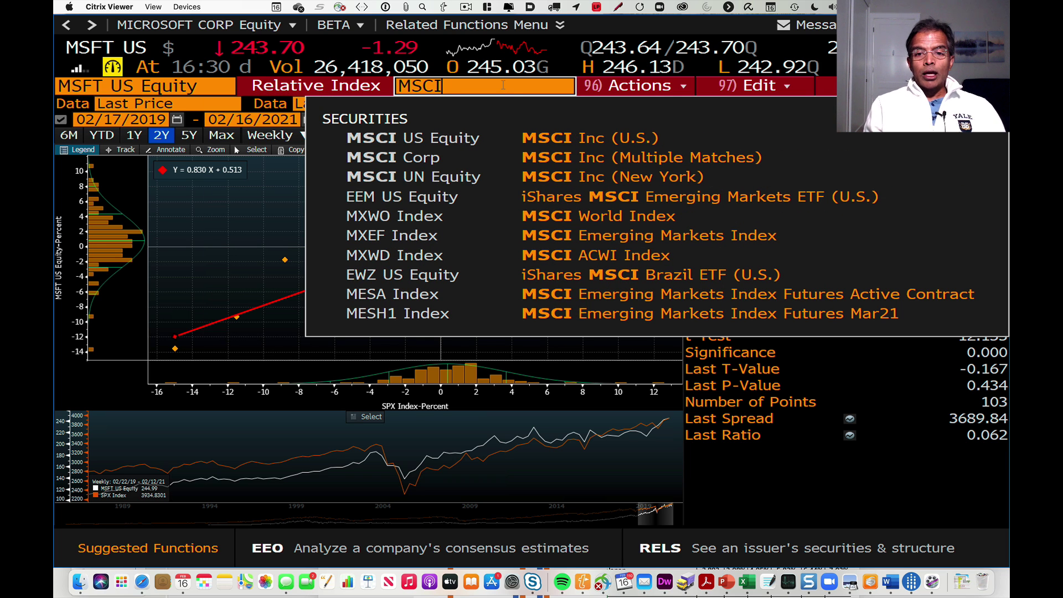
pyautogui.click(439, 222)
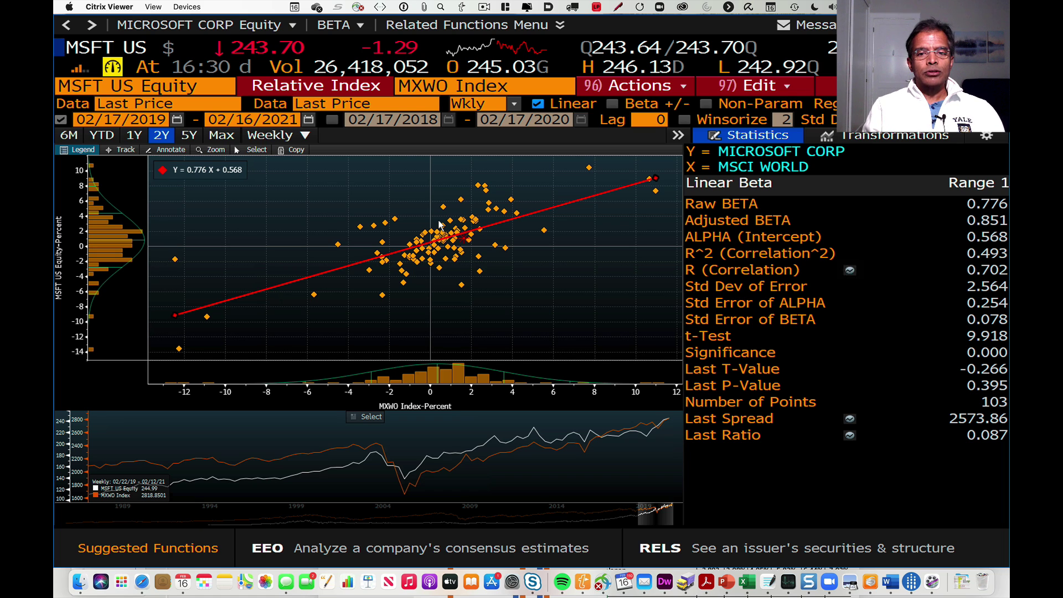
pyautogui.click(513, 108)
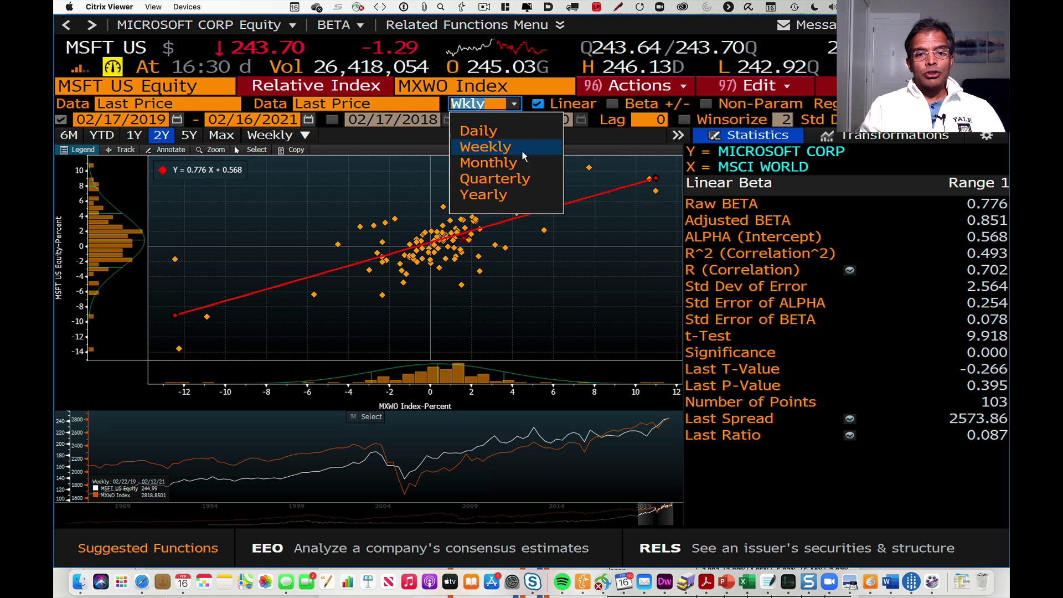
# - Set the beta regression frequency to Monthly, giving raw beta 0.682 over 23 points
pyautogui.click(512, 165)
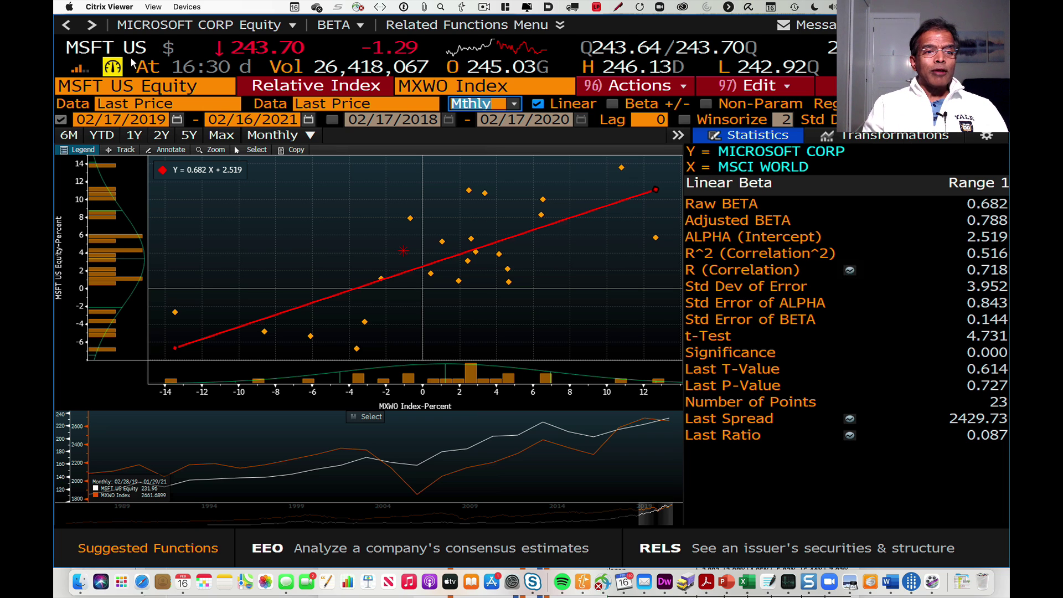
pyautogui.click(70, 51)
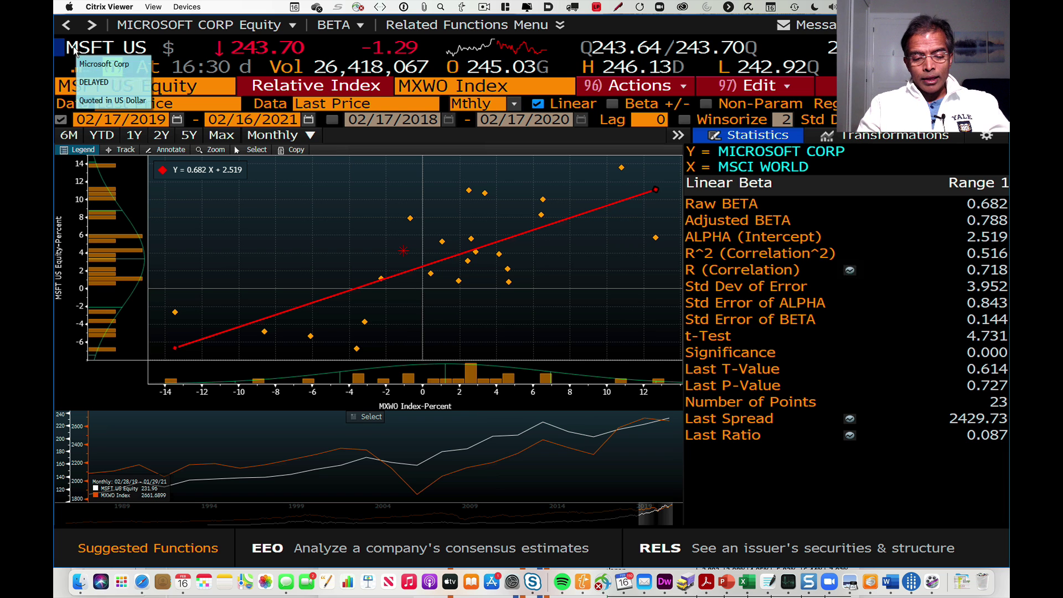
# - Run FA to display Microsoft's annual Adjusted Highlights from 2008 through 2022 estimates
pyautogui.write('FA')
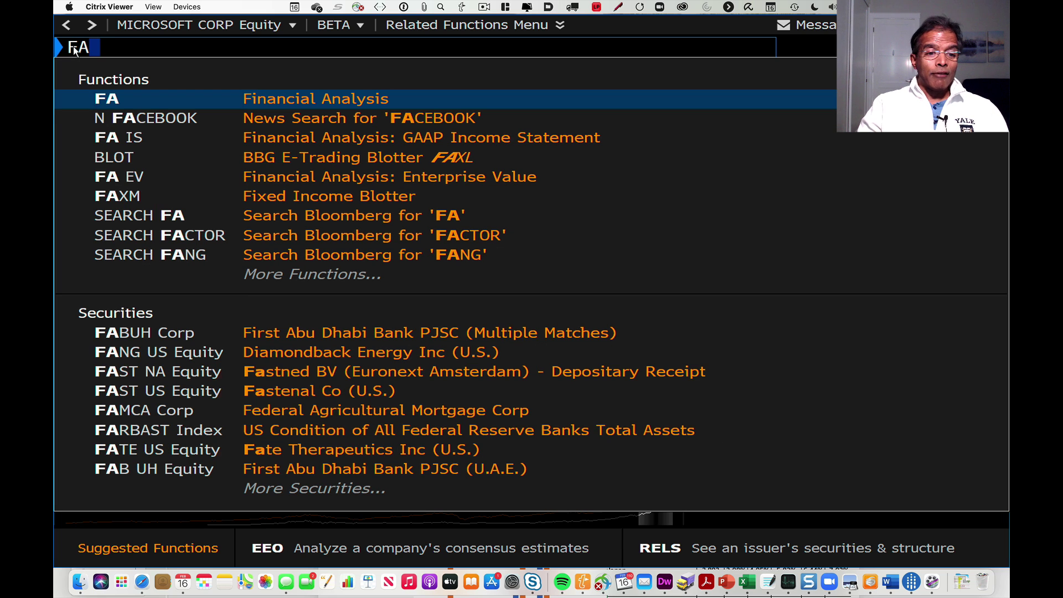
pyautogui.press('Return')
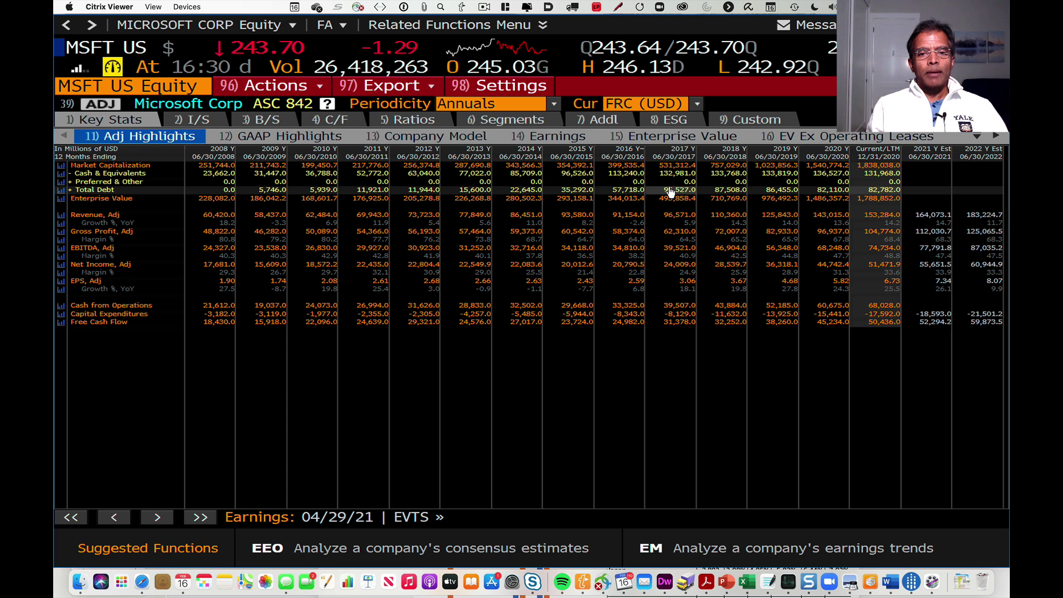
# - Load Vinamilk's VNM VN Equity by searching VINAMILK, showing its Analyze Equity menu
pyautogui.write('VINAM')
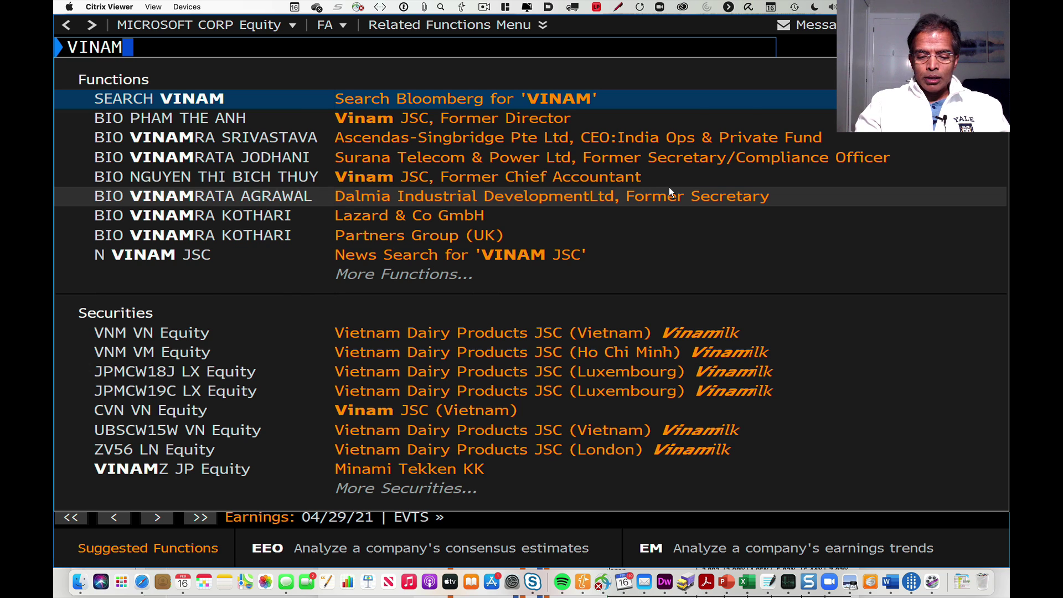
pyautogui.write('ILK')
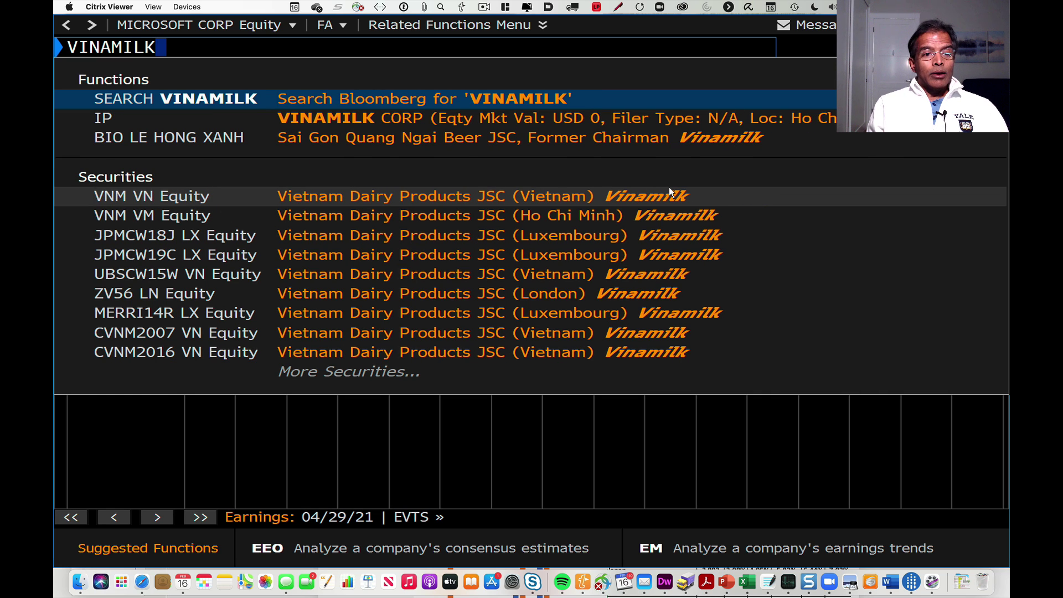
pyautogui.click(158, 201)
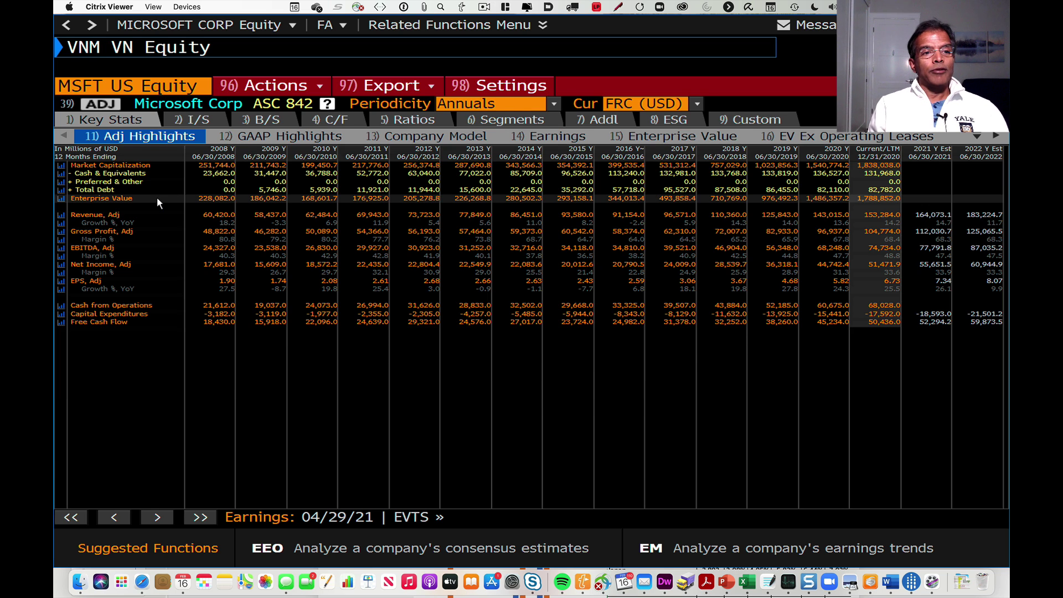
pyautogui.press('Return')
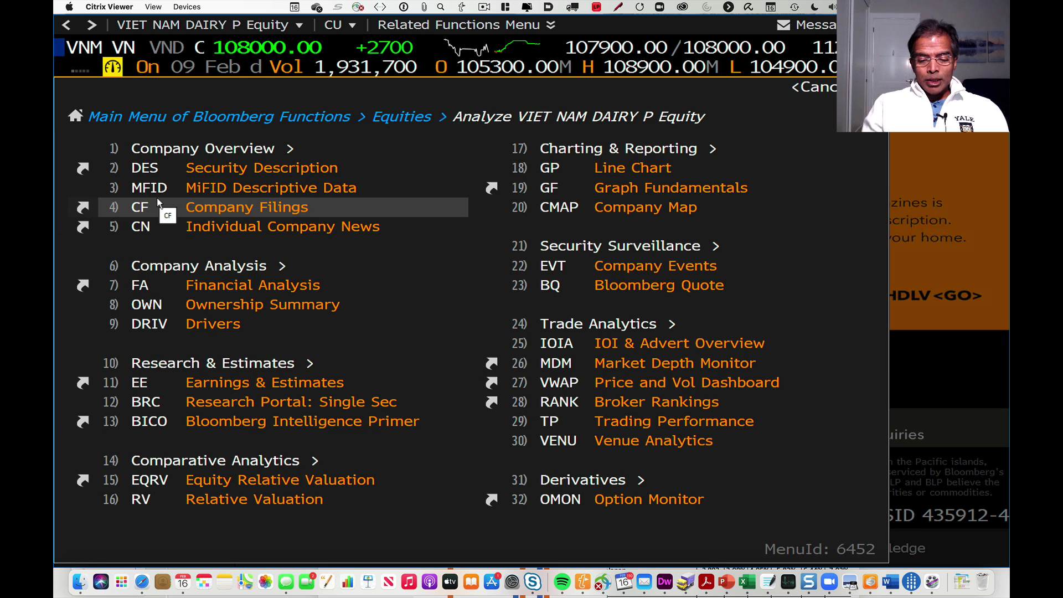
# - Run HDS to list Vinamilk's holders, topped by State Capital Investment Corp at 36.00%
pyautogui.write('HDS')
pyautogui.press('Return')
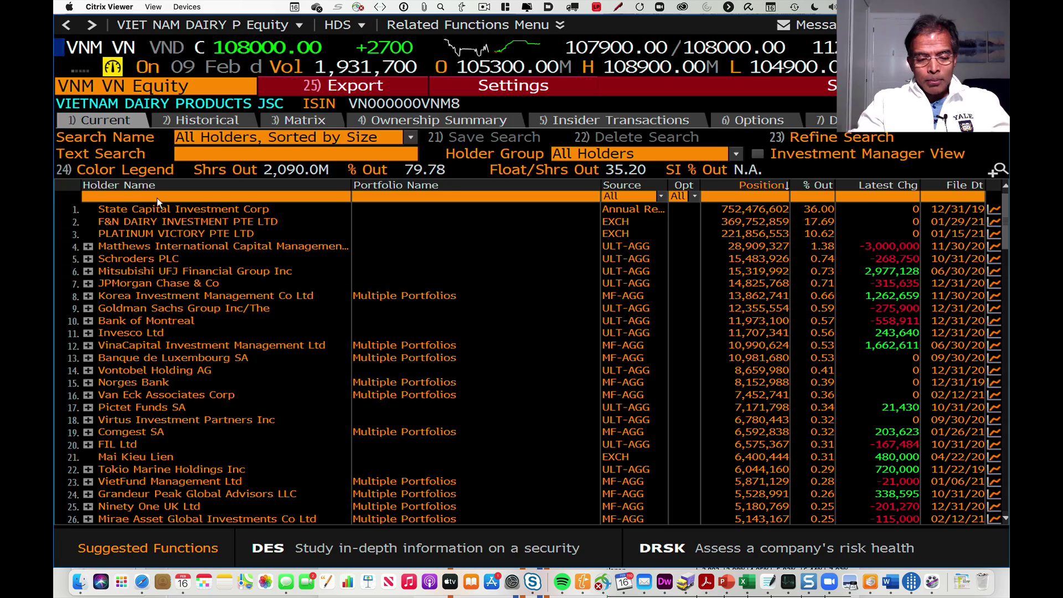
# - Run BETA for Vinamilk: two-year weekly beta against VNINDEX, raw 0.710, adjusted 0.807
pyautogui.write('BETQ')
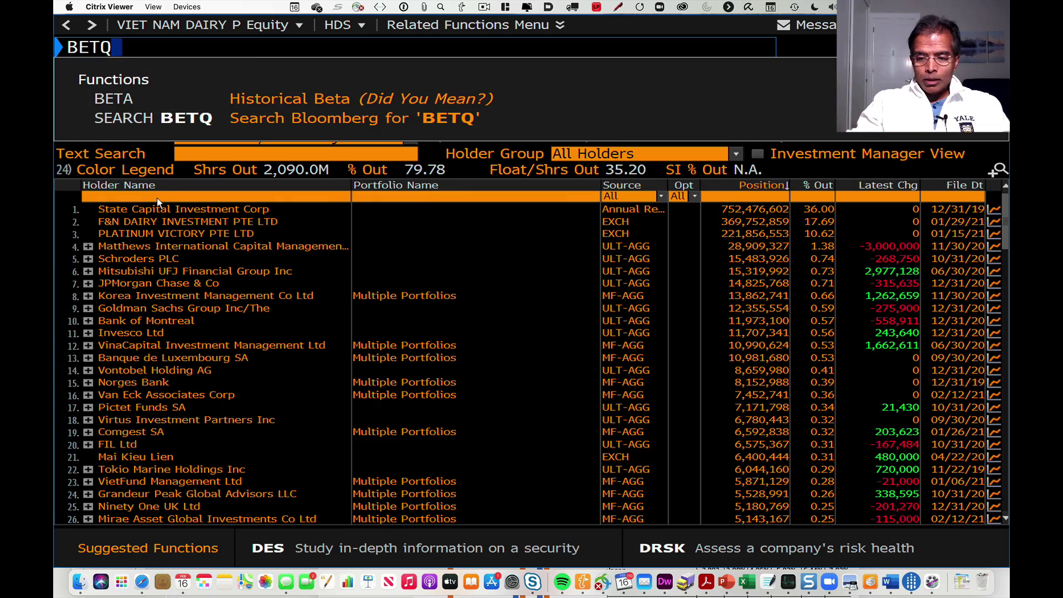
pyautogui.press('BackSpace')
pyautogui.write('A')
pyautogui.press('Return')
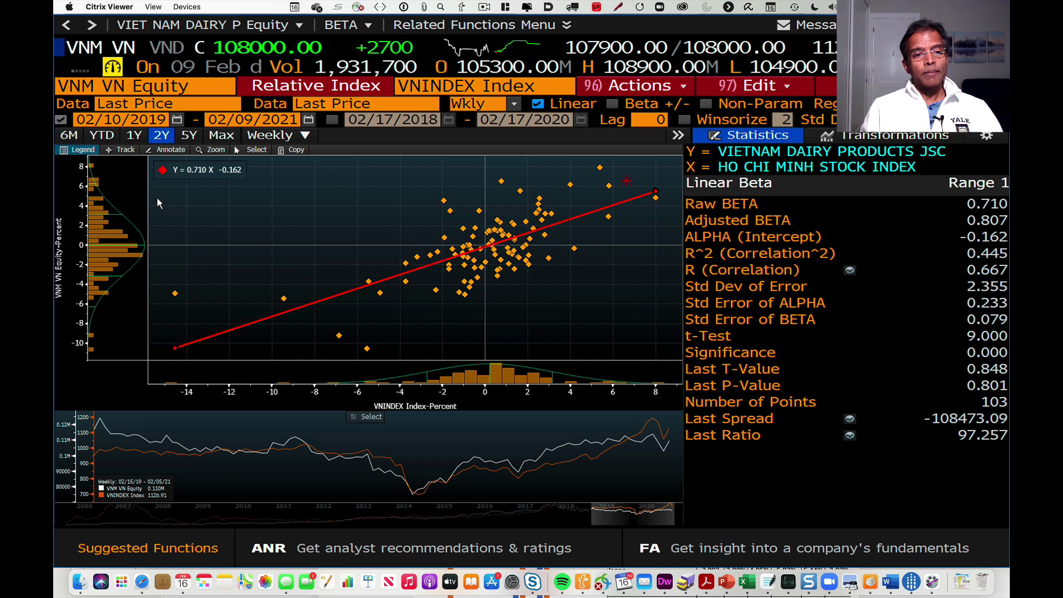
pyautogui.write('S')
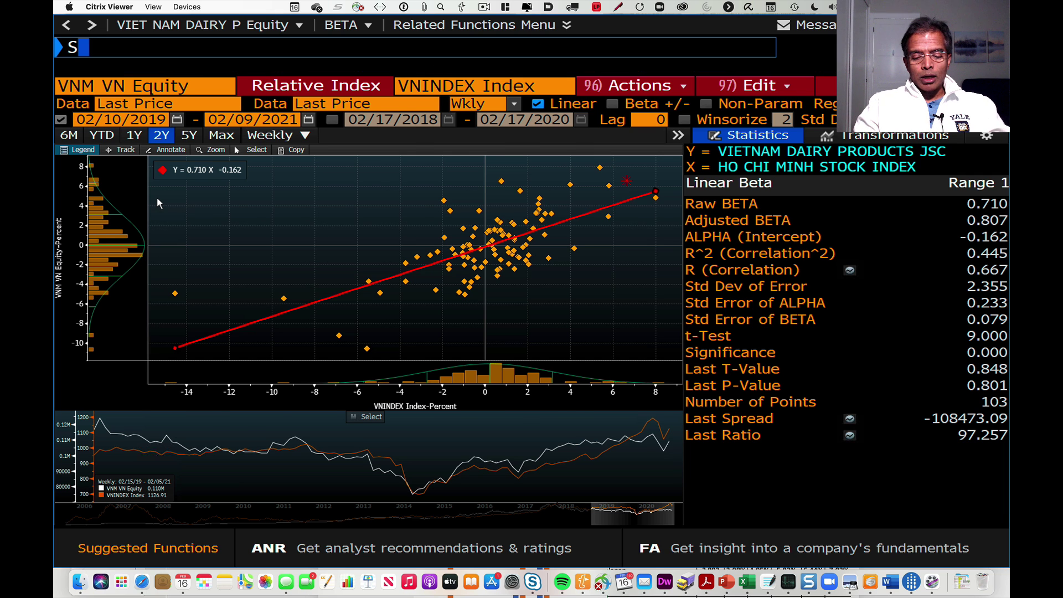
pyautogui.write('OVR')
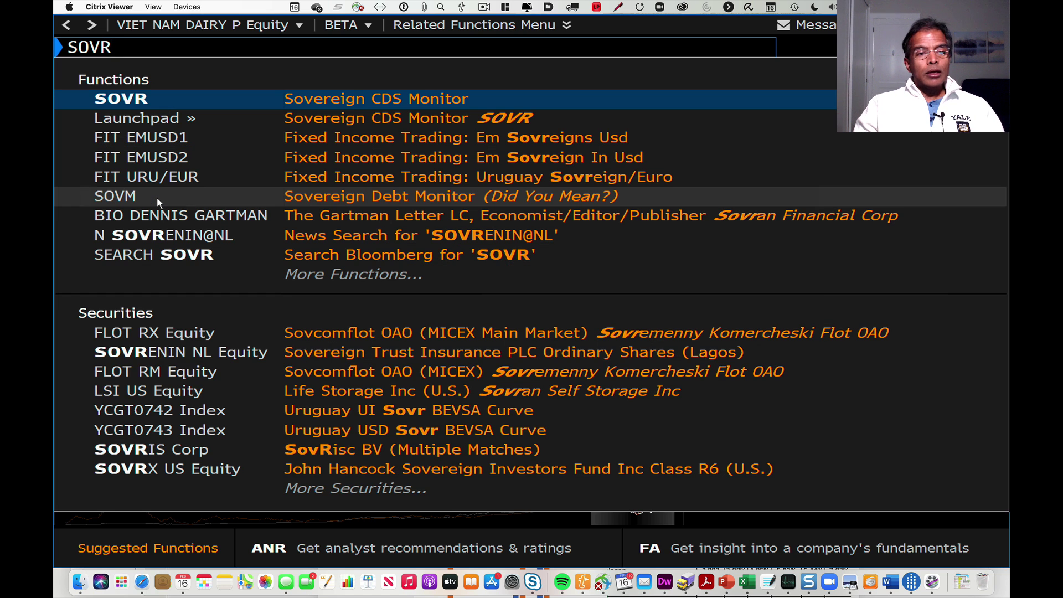
# - Run SOVR to bring up the Sovereign CDS Monitor of countries' 10-year spreads
pyautogui.press('Return')
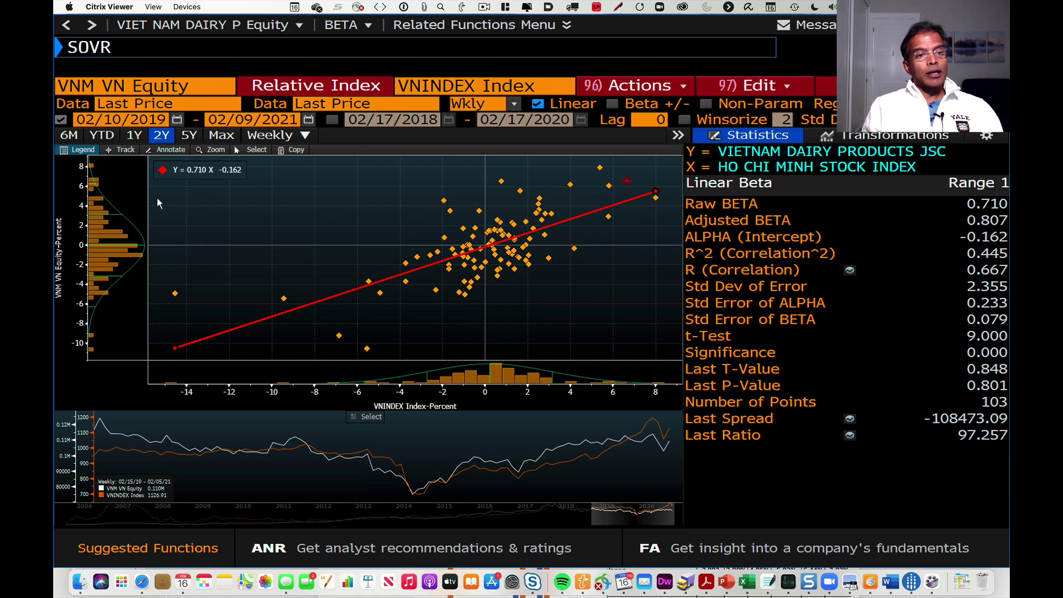